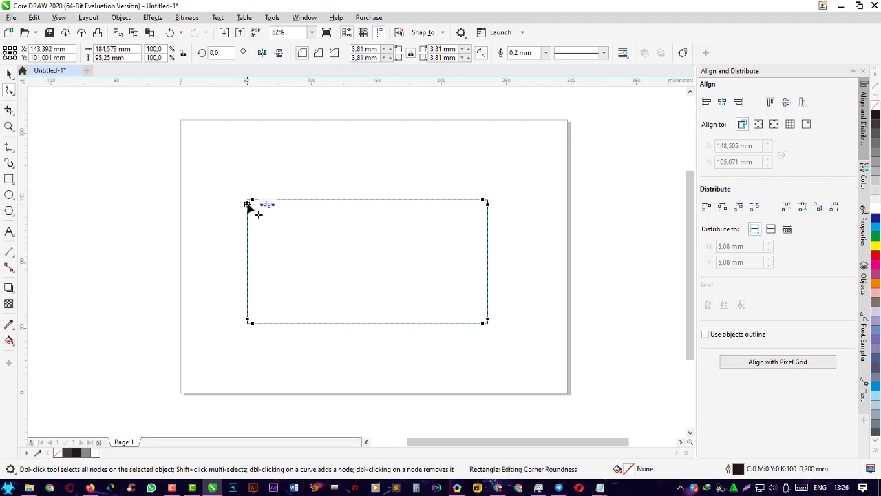
click(11, 75)
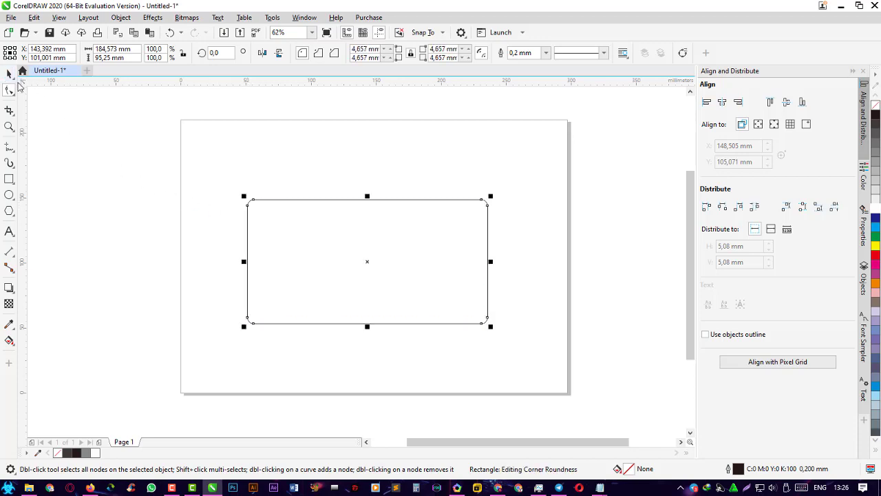
drag(490, 329, 485, 328)
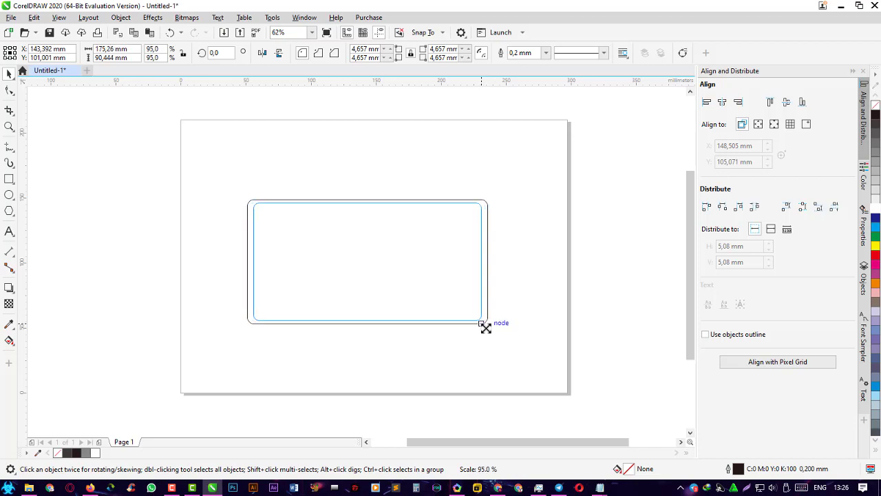
drag(485, 327, 486, 328)
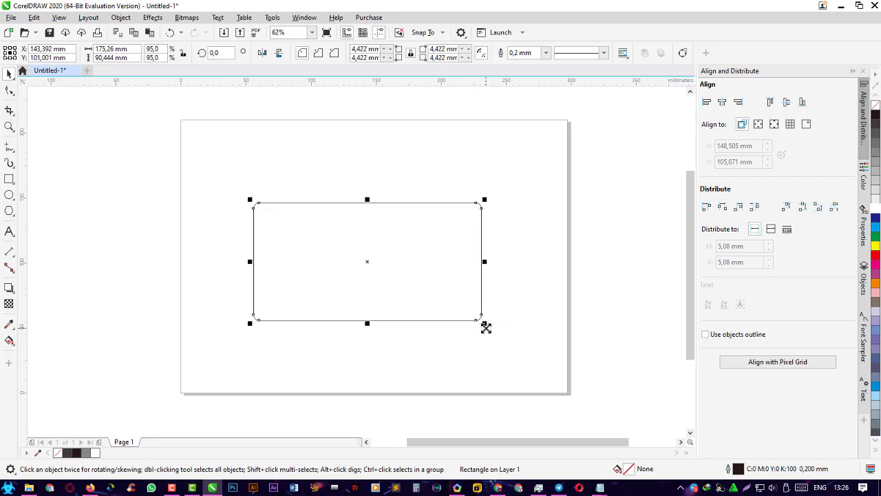
key(ctrl+z)
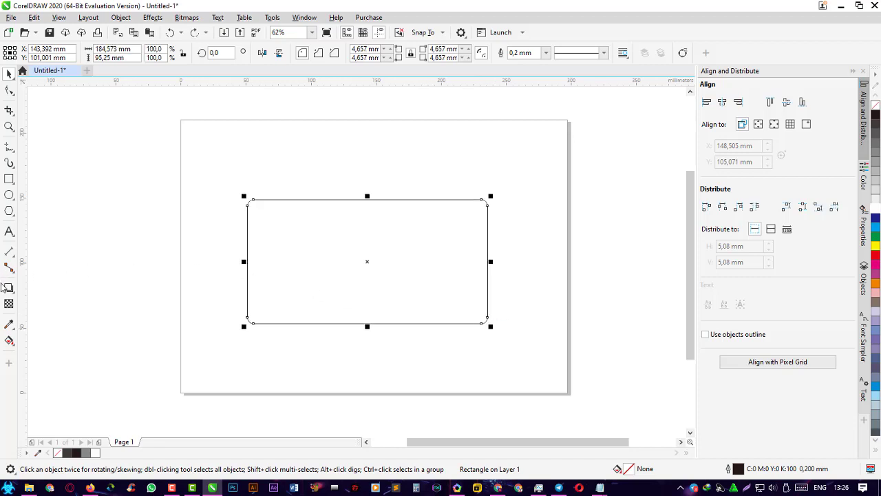
Add an inward one-step contour of about 4.66 mm to the rounded rectangle and break the contour apart
click(9, 289)
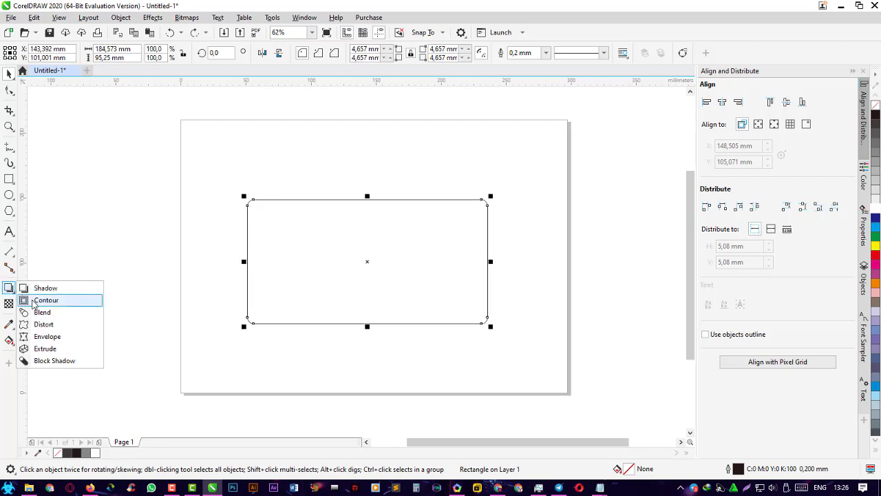
click(42, 300)
drag(251, 324, 254, 322)
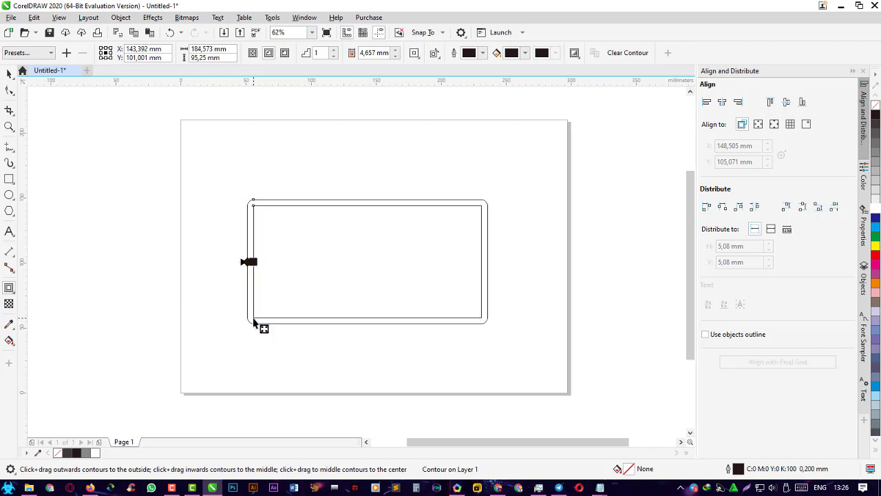
click(9, 74)
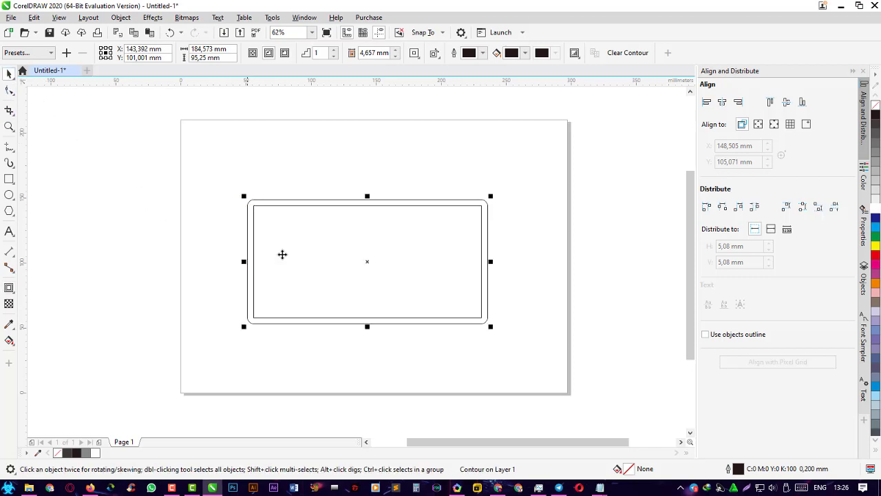
right_click(369, 262)
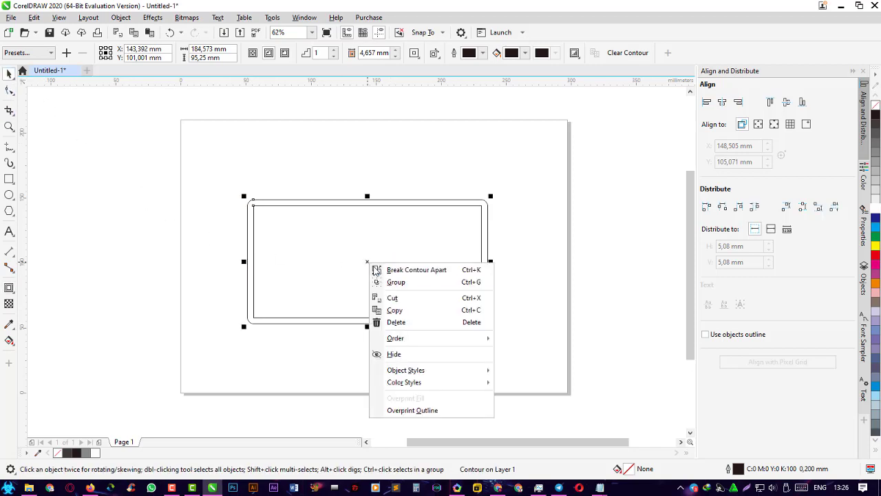
click(388, 271)
click(535, 266)
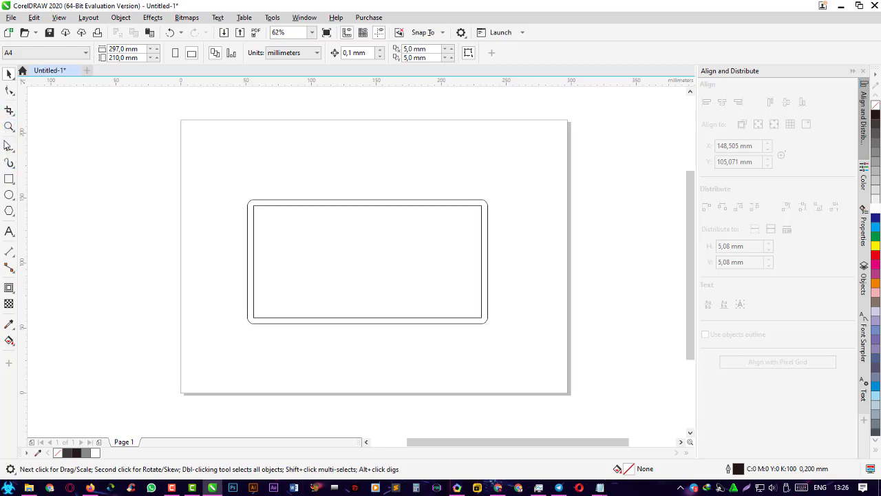
Draw a horizontal line about 175 mm long across the upper part of the inner rectangle, from edge to edge
click(8, 148)
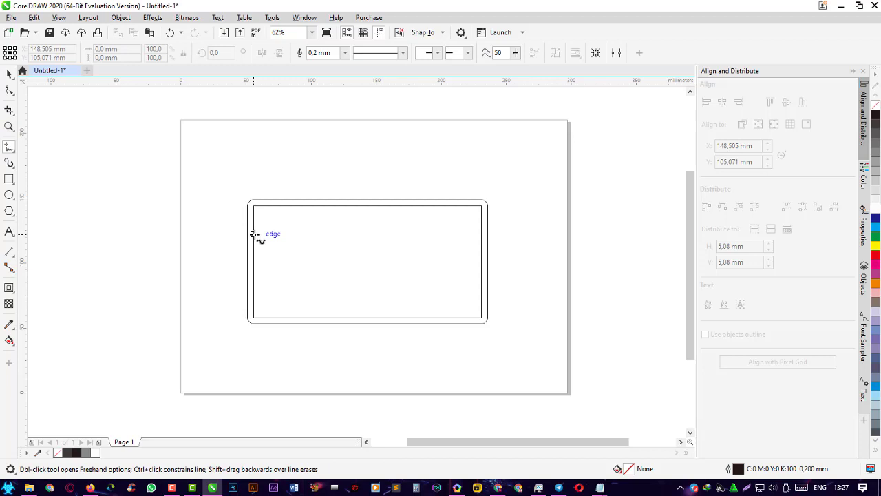
click(253, 235)
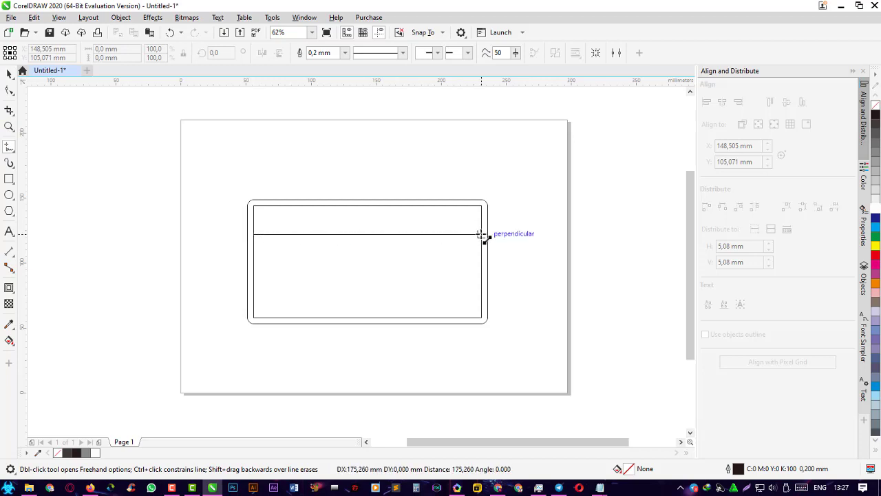
click(481, 235)
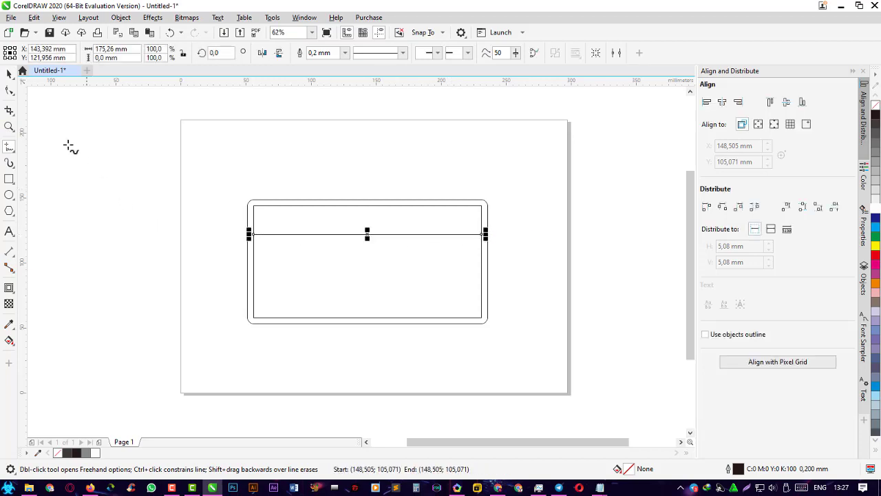
click(9, 74)
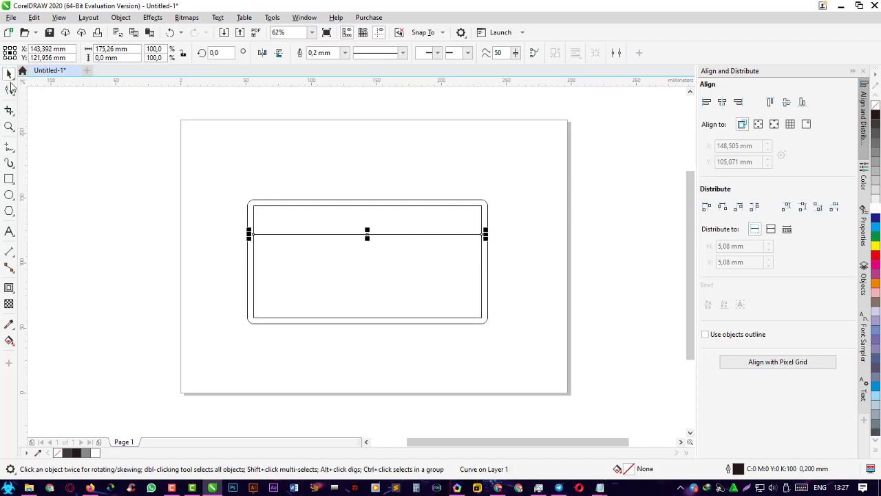
Draw a circle about 95 mm in diameter centred on the rectangles and fill it with white
click(9, 196)
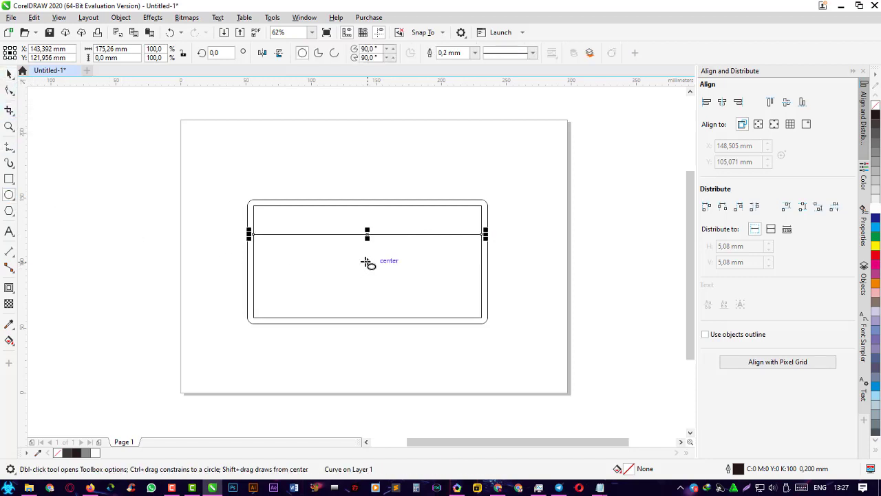
drag(358, 249, 413, 326)
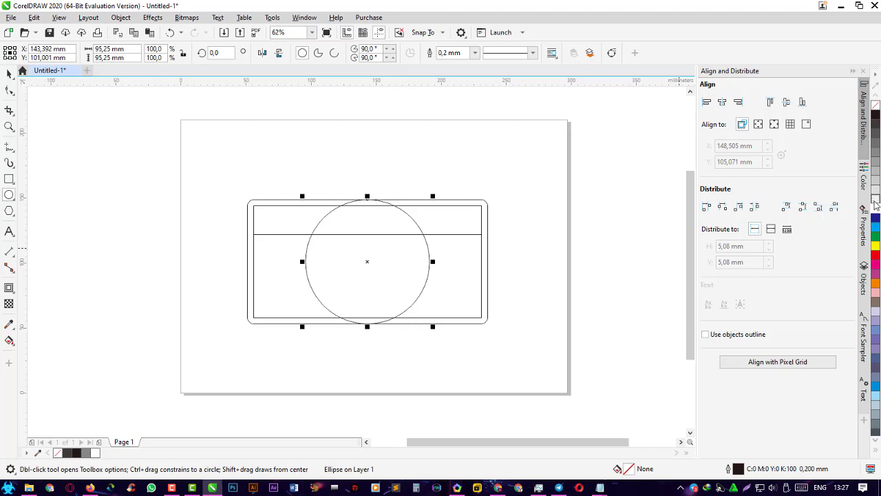
click(875, 202)
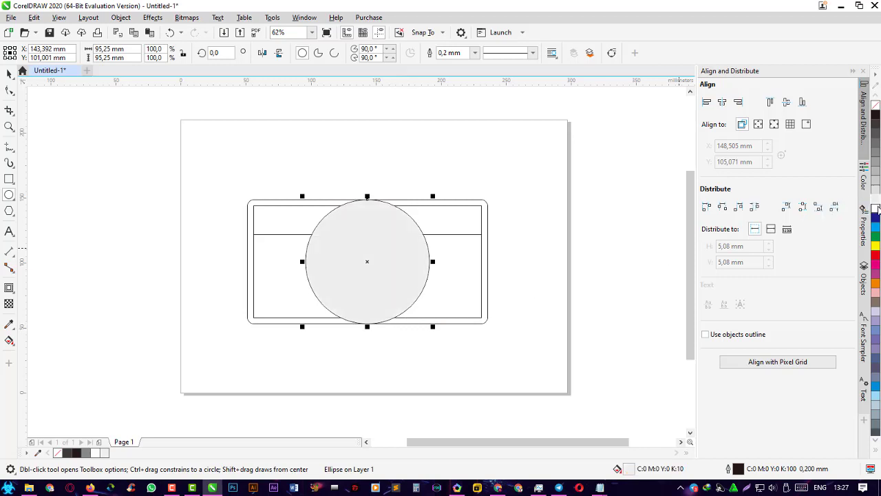
click(877, 209)
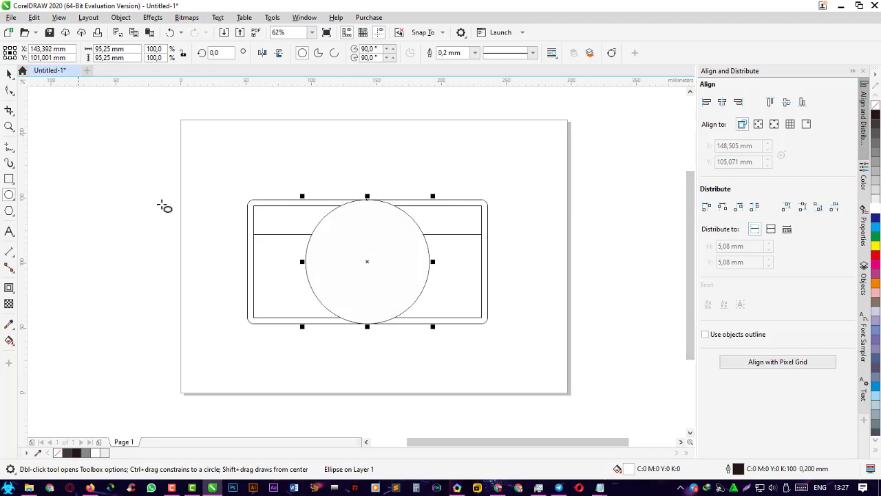
Enlarge the white circle about its centre to a diameter of about 107 mm and deselect it
drag(432, 329, 440, 335)
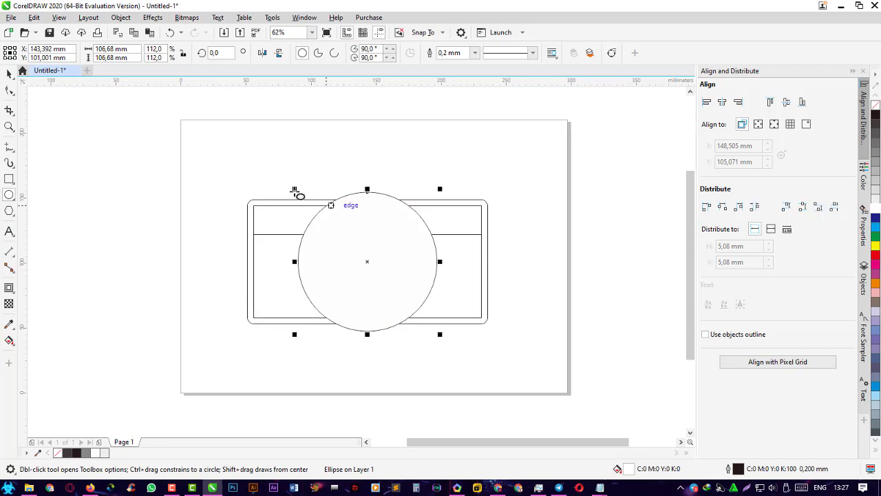
click(9, 179)
key(Escape)
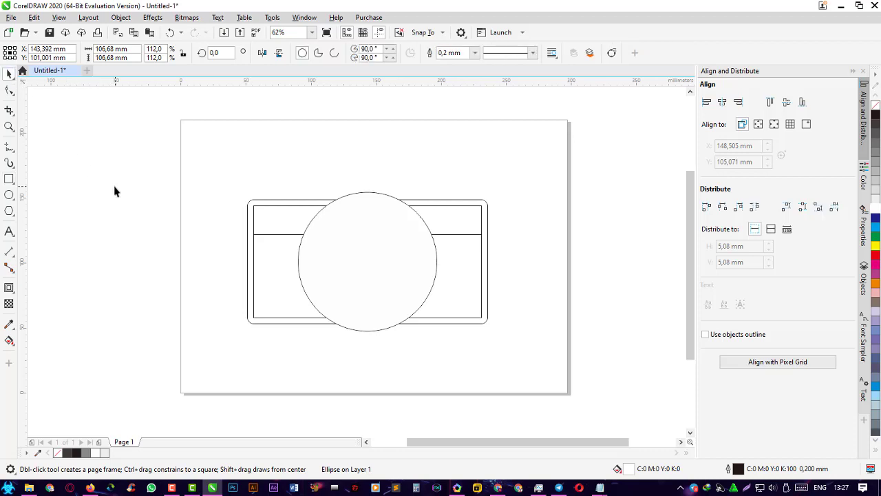
Draw rectangles of about 14.5 × 4.2 mm on the body's upper-left edge and 14.2 × 3.6 mm inside its upper-right area
click(9, 179)
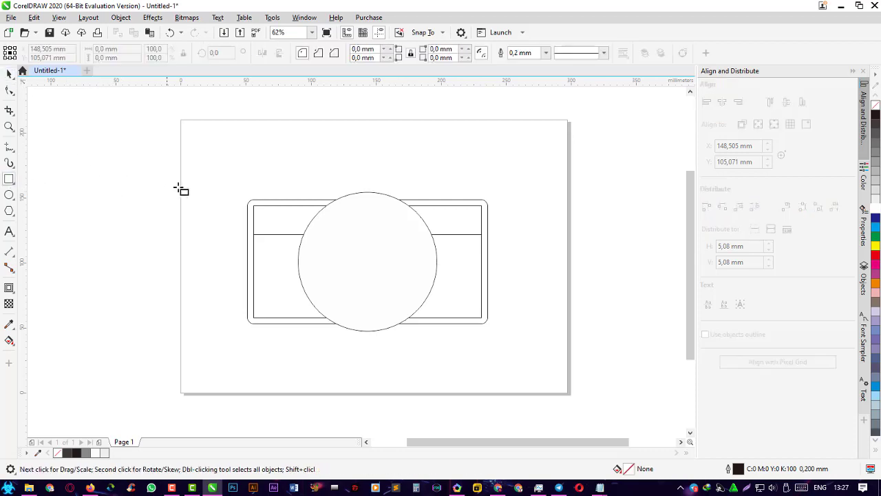
scroll(271, 218, up, 3)
drag(243, 153, 238, 259)
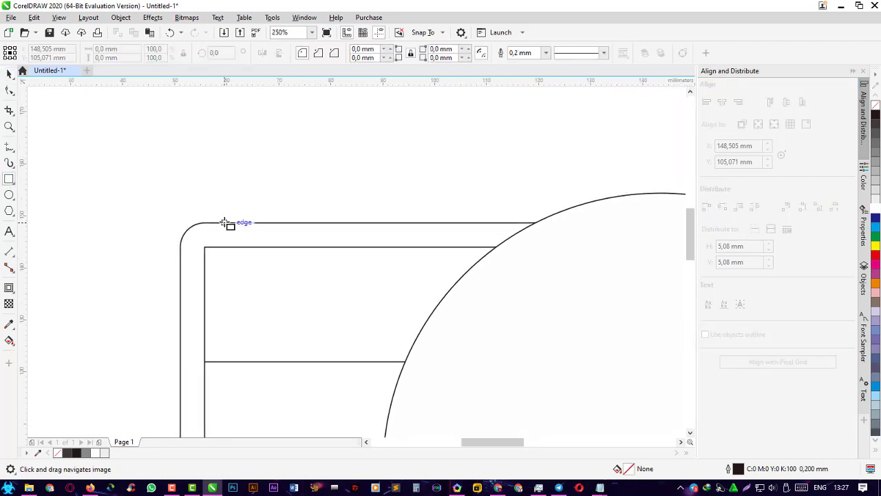
drag(225, 222, 301, 200)
scroll(292, 241, down, 3)
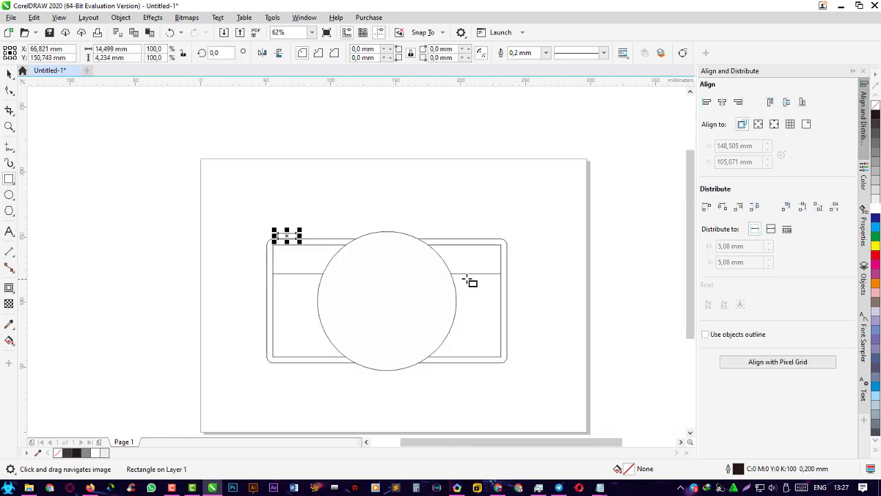
scroll(478, 272, up, 1)
drag(439, 245, 482, 260)
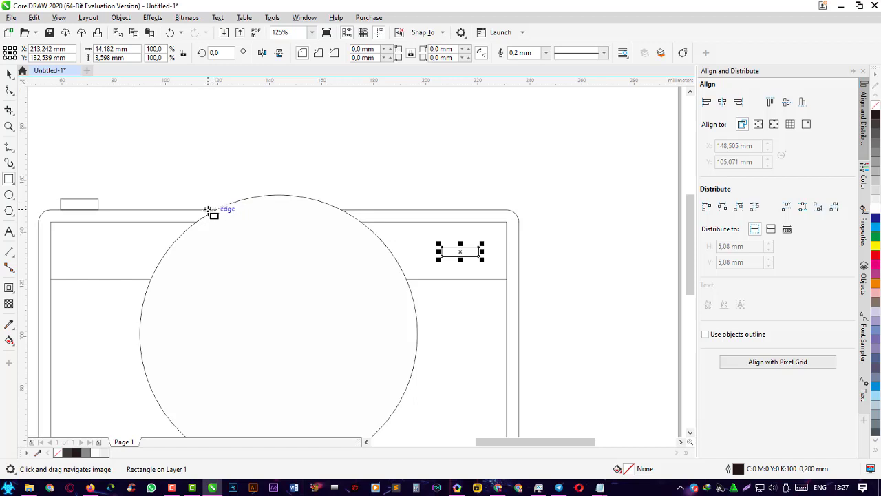
Draw a rectangle about 55 × 22 mm on the body's top edge above the circle and round its upper corners to about 2.75 mm
drag(210, 206, 353, 153)
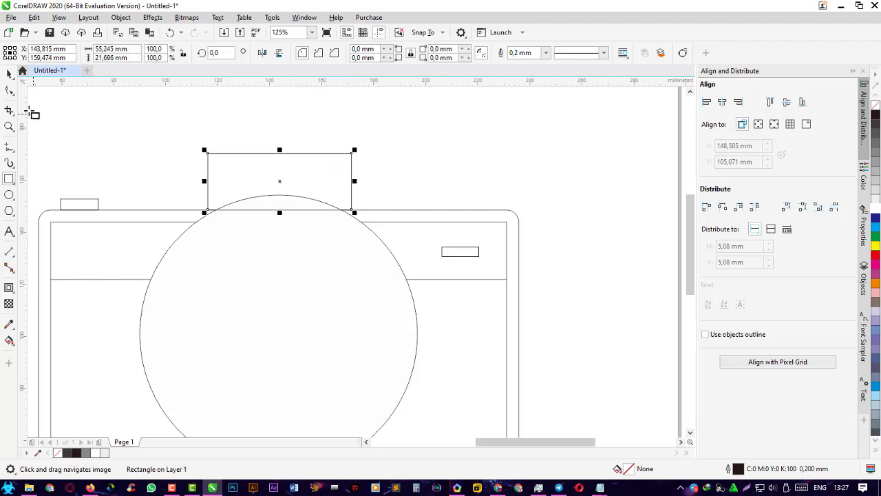
click(9, 91)
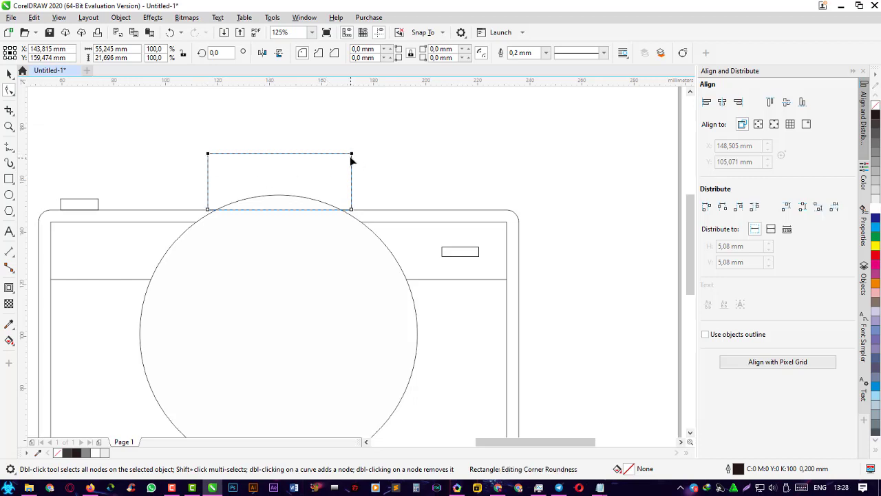
drag(351, 155, 357, 166)
click(9, 73)
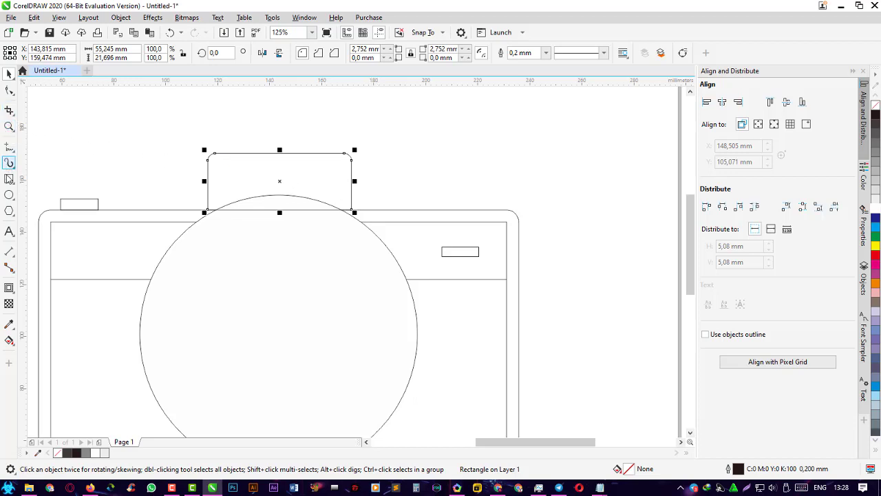
Add an inward one-step contour of about 1.06 mm to the rounded rectangle on top of the body
click(9, 287)
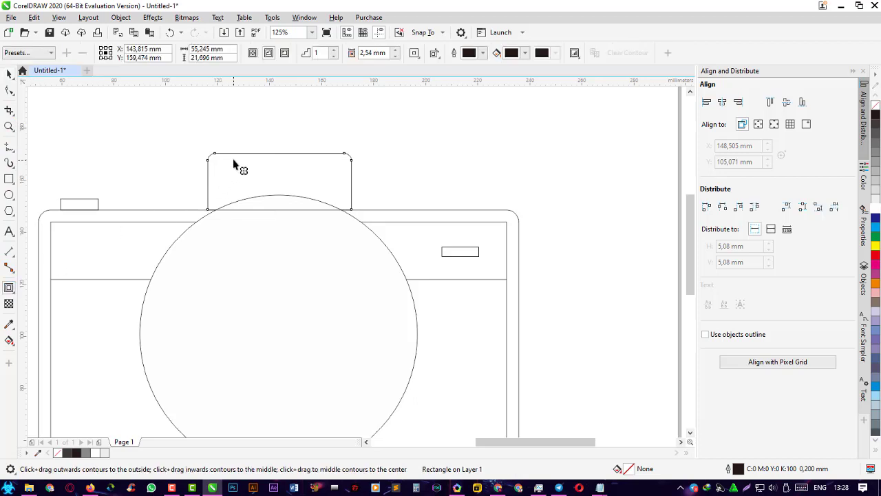
drag(234, 159, 236, 161)
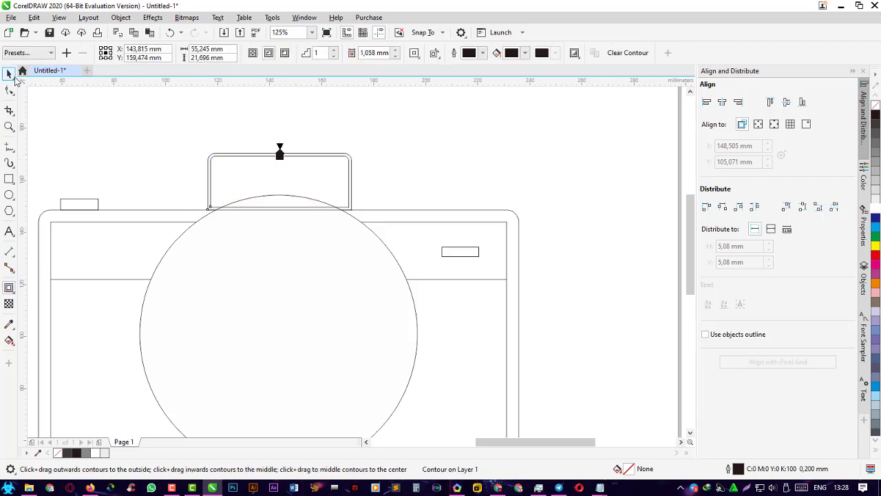
click(9, 73)
Break the top rectangle's contour apart and send both of its outlines behind the circle
right_click(280, 181)
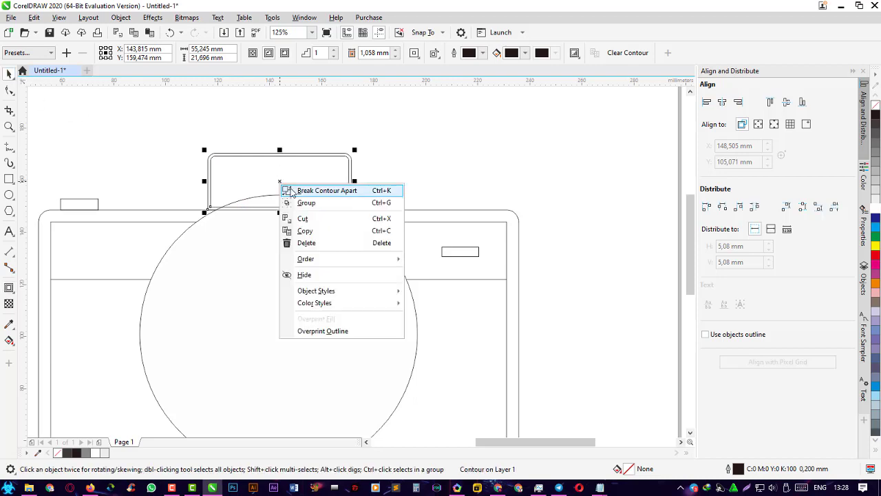
click(393, 187)
click(421, 170)
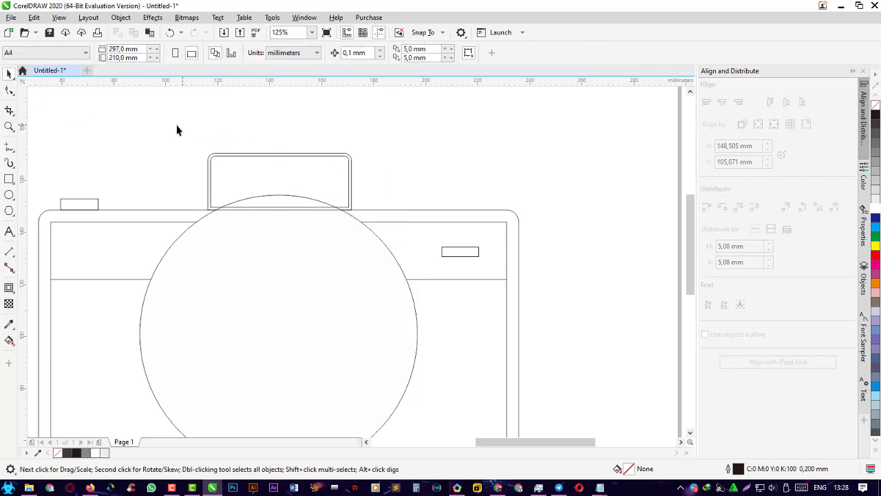
drag(176, 129, 388, 243)
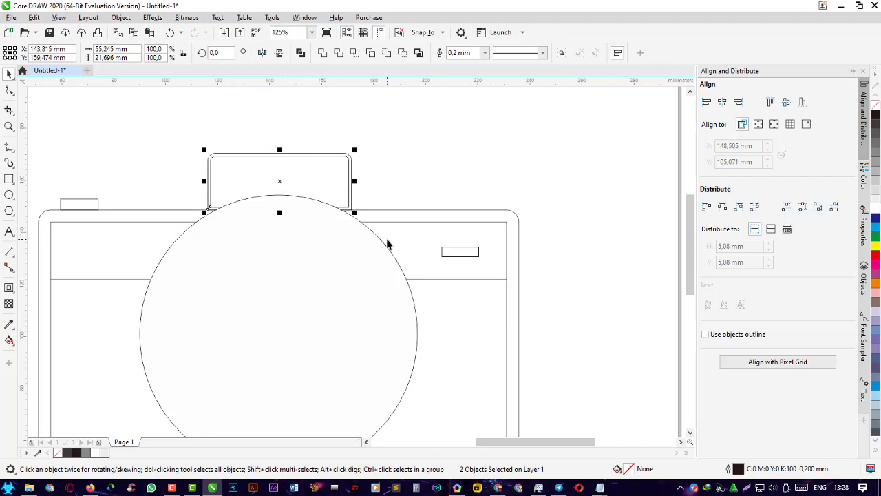
click(421, 188)
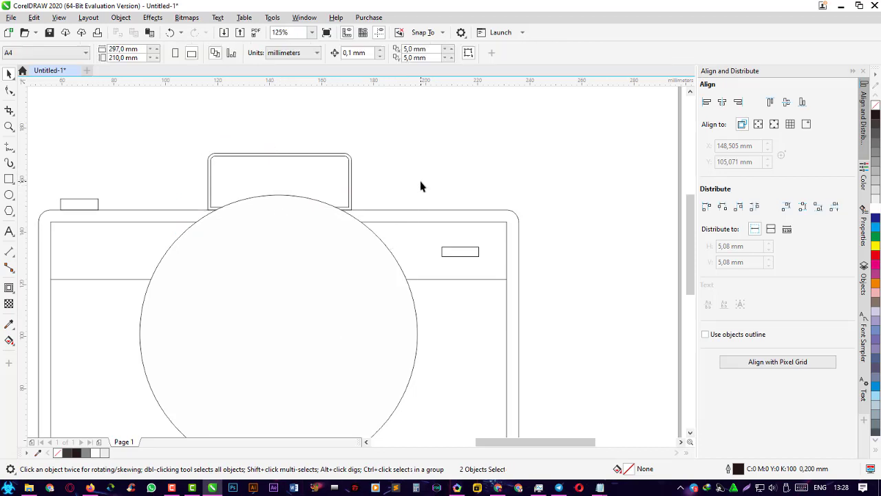
Enlarge the white circle about its centre to a diameter of about 113 mm
scroll(375, 234, down, 1)
click(348, 282)
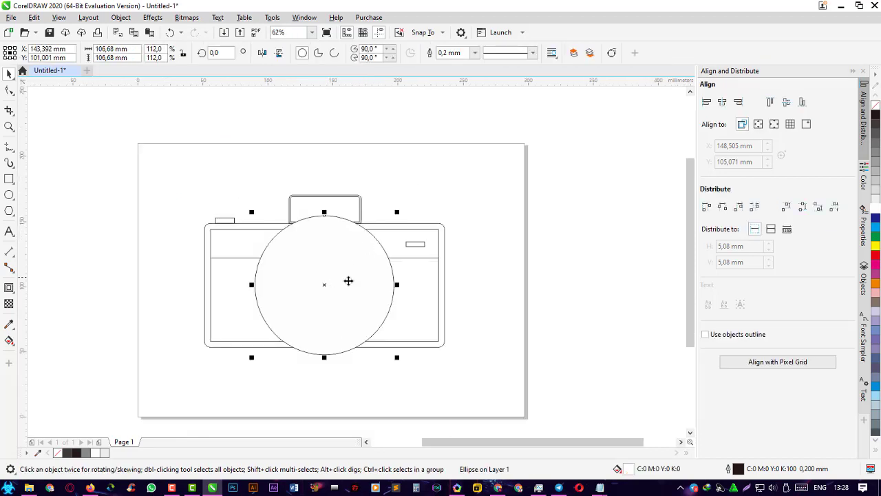
drag(395, 212, 411, 208)
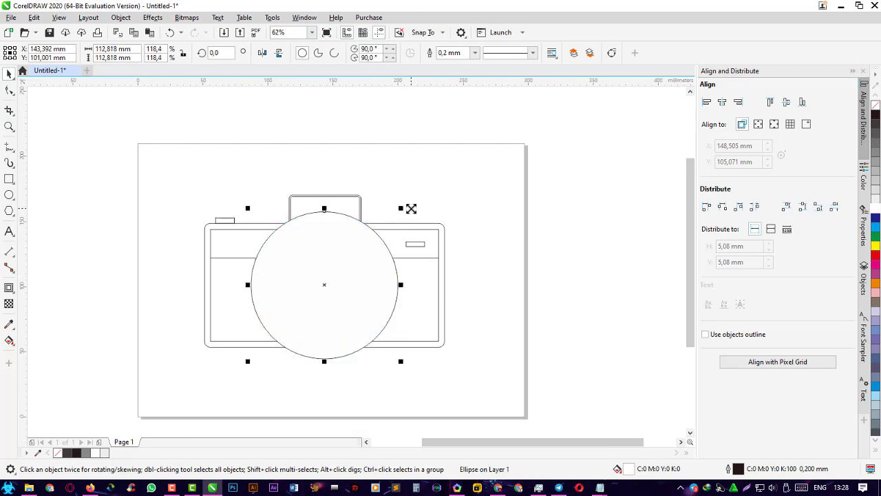
Create a smaller concentric copy of the white circle, about 105 mm in diameter
click(596, 310)
click(353, 290)
drag(397, 360, 396, 365)
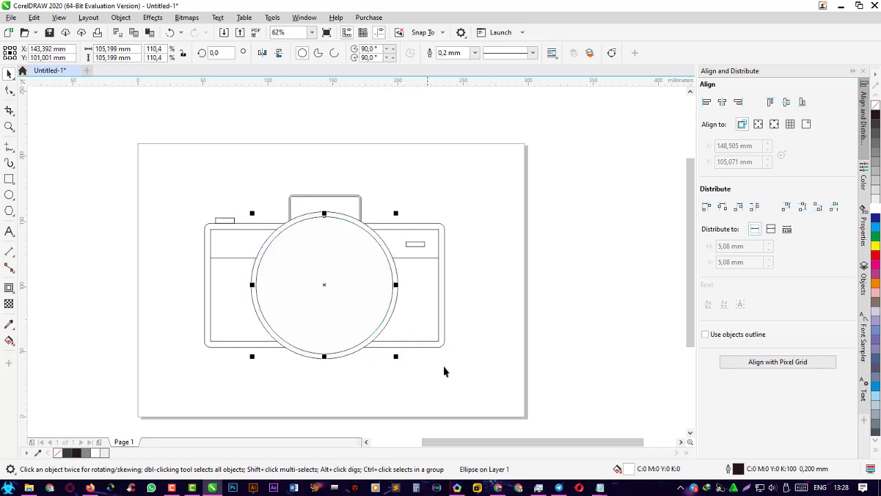
Create a smaller concentric copy of the inner lens circle, about 98 mm in diameter
click(588, 359)
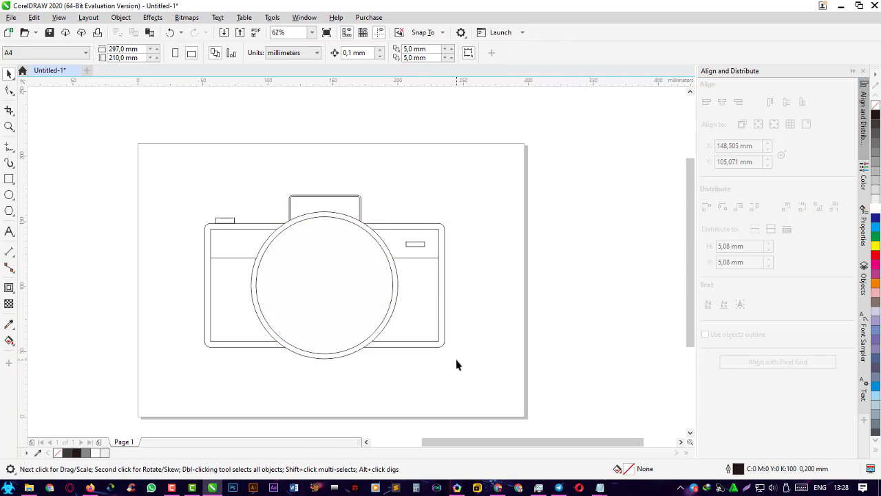
click(371, 324)
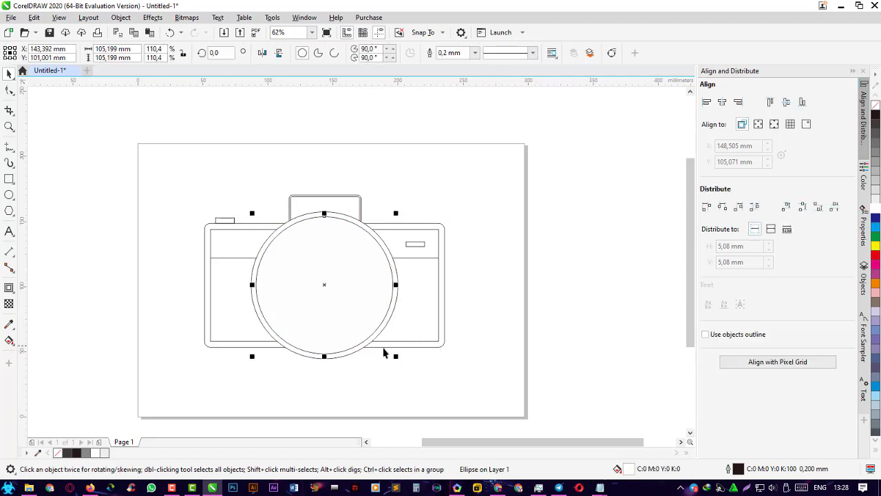
drag(394, 356, 391, 355)
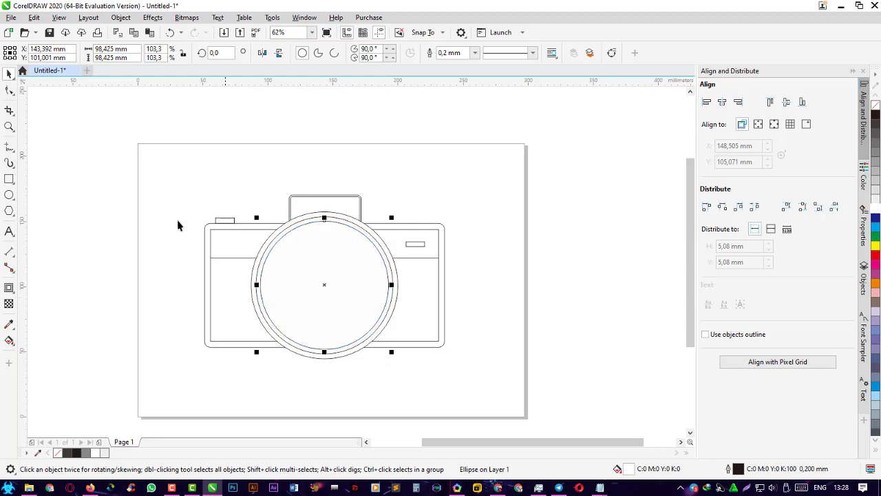
Convert the smallest circle to curves and break it apart at its leftmost and topmost nodes
click(9, 90)
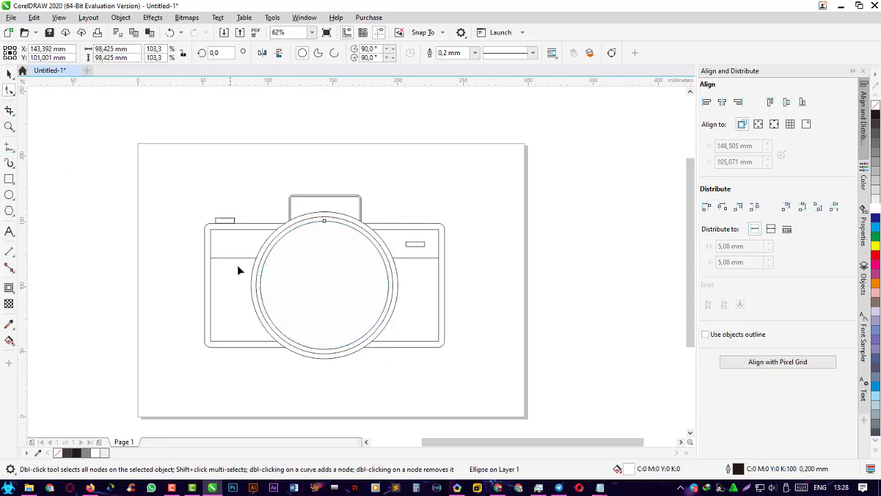
right_click(279, 250)
click(296, 174)
click(259, 286)
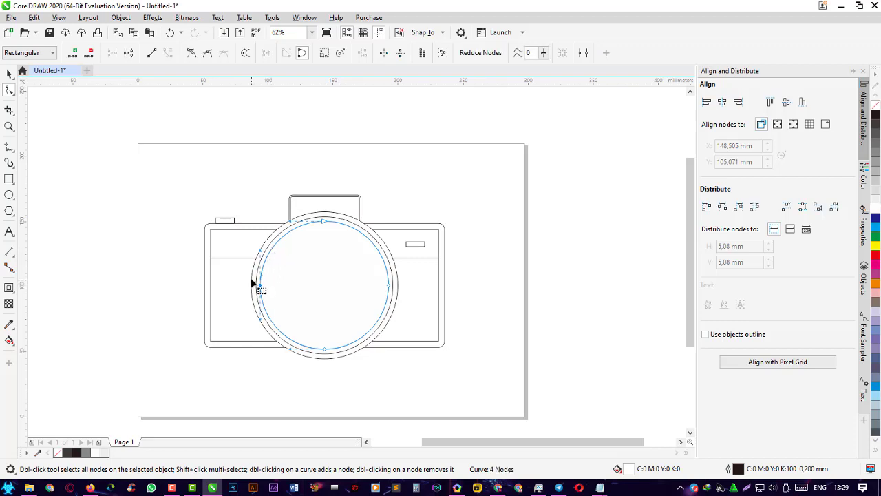
click(128, 53)
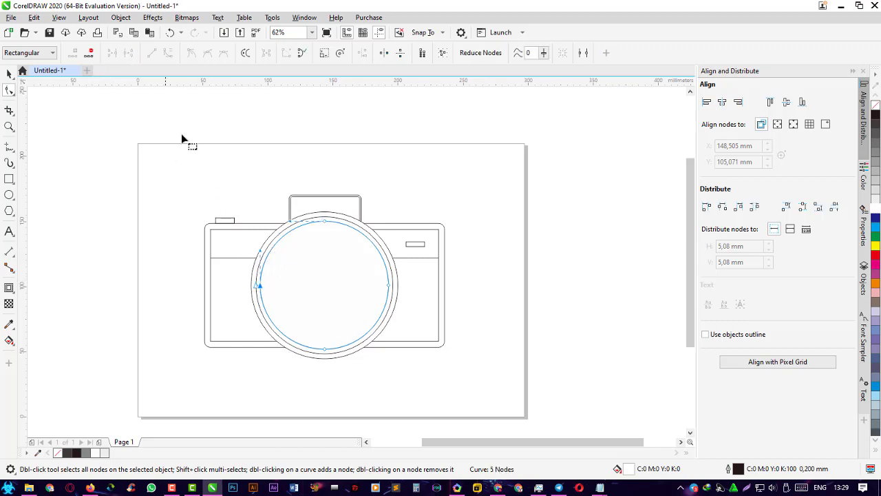
click(325, 221)
click(128, 53)
Delete the other segments of the broken circle, keeping only its upper-left quarter arc
click(353, 228)
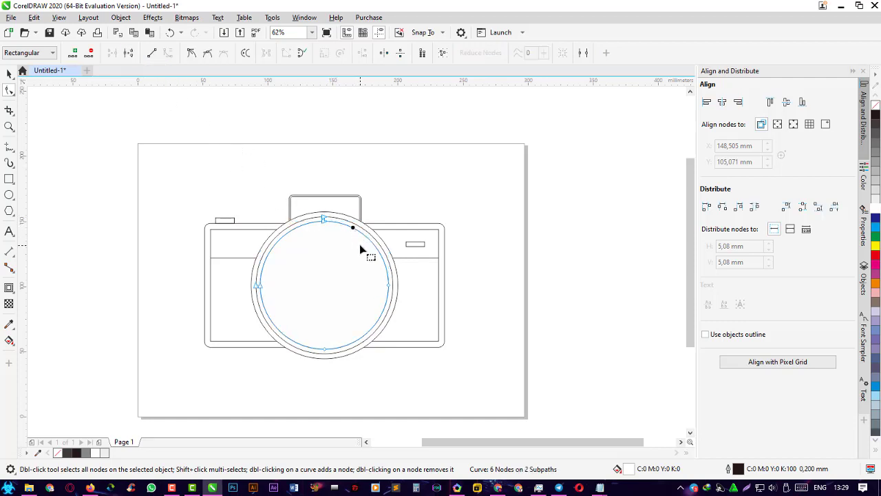
key(Delete)
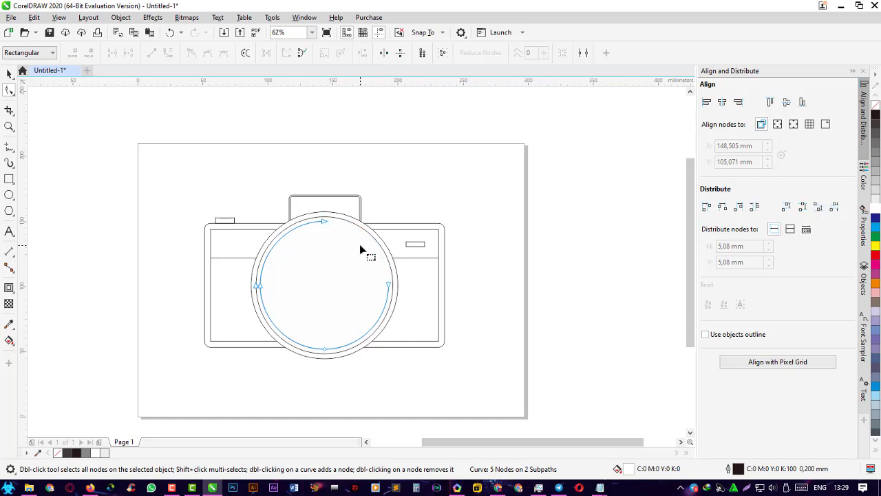
click(387, 314)
key(Delete)
click(306, 346)
key(Delete)
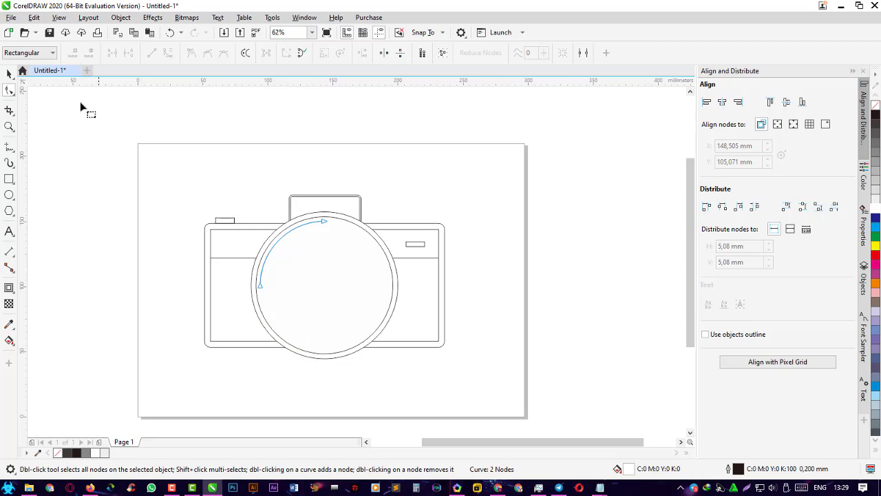
click(9, 73)
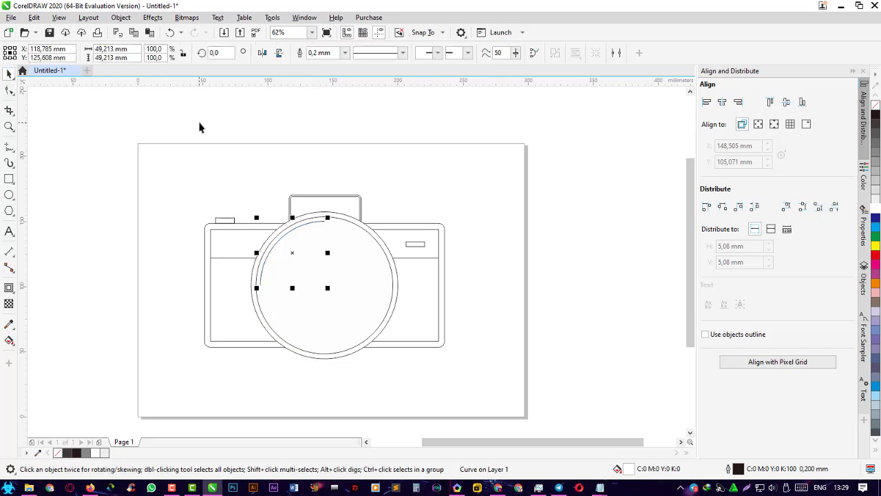
click(260, 173)
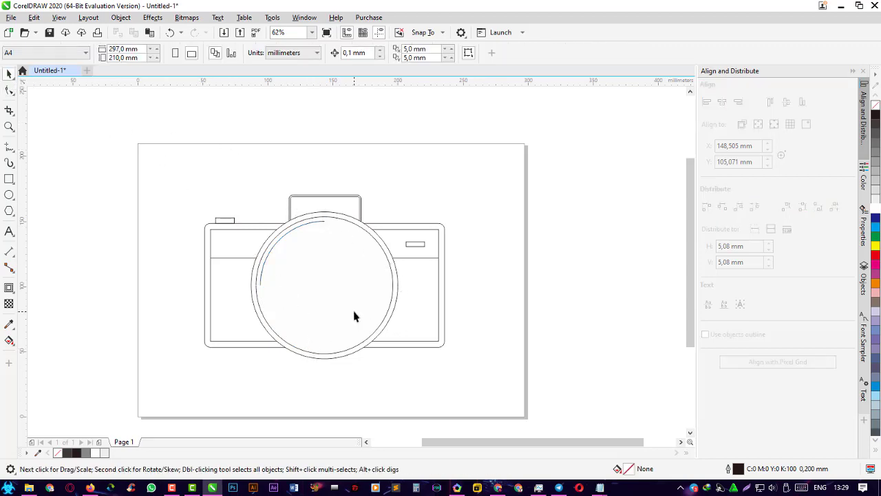
Copy the inner lens circle, offset the copy slightly up and to the left, and size it to about 105 mm in diameter
click(376, 325)
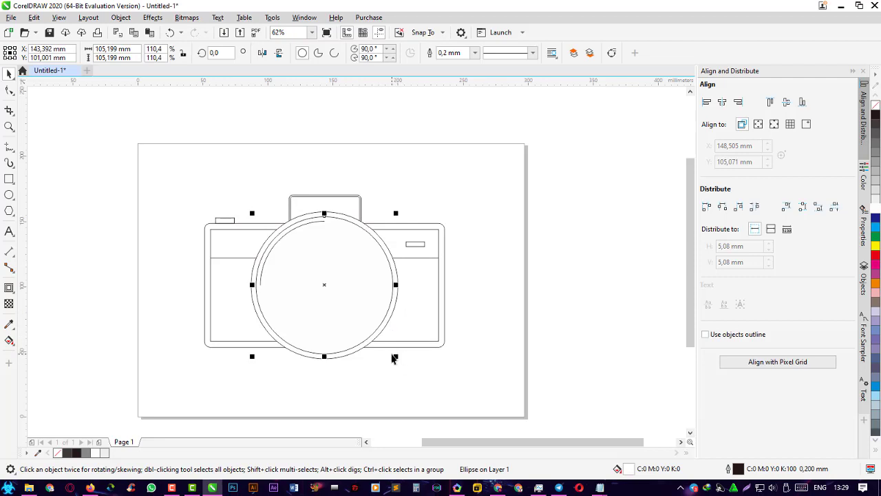
drag(394, 356, 393, 359)
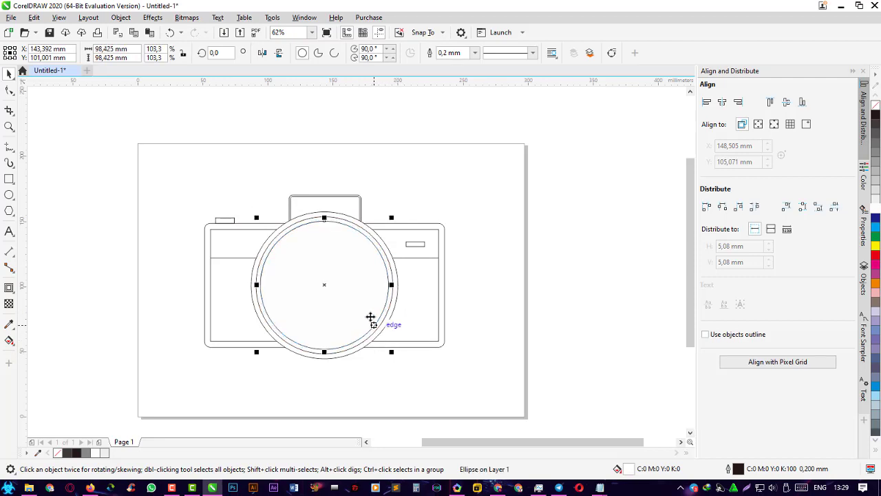
key(Escape)
drag(359, 293, 357, 293)
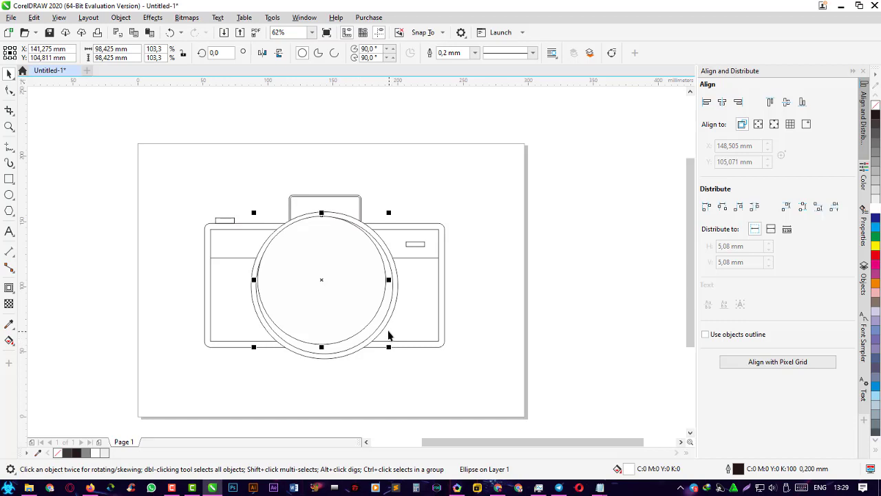
drag(389, 213, 397, 208)
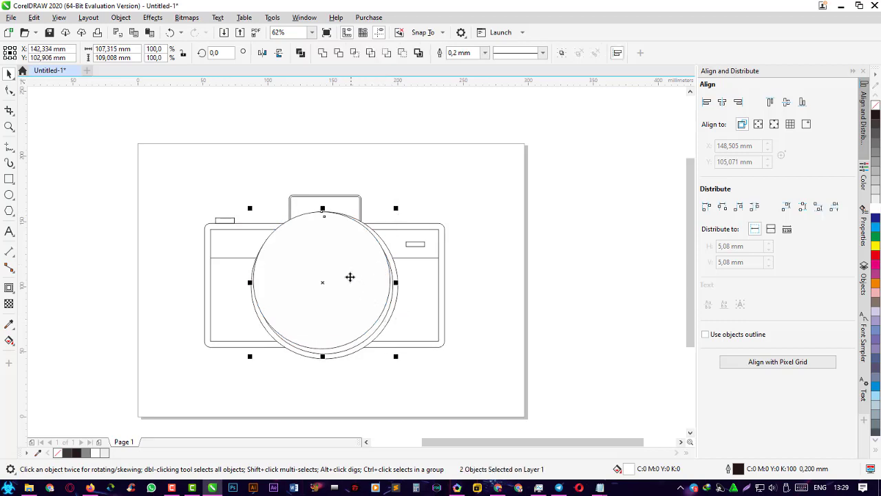
Trim the inner lens circle with the offset circle into a lower-right crescent and delete the offset circle
click(338, 55)
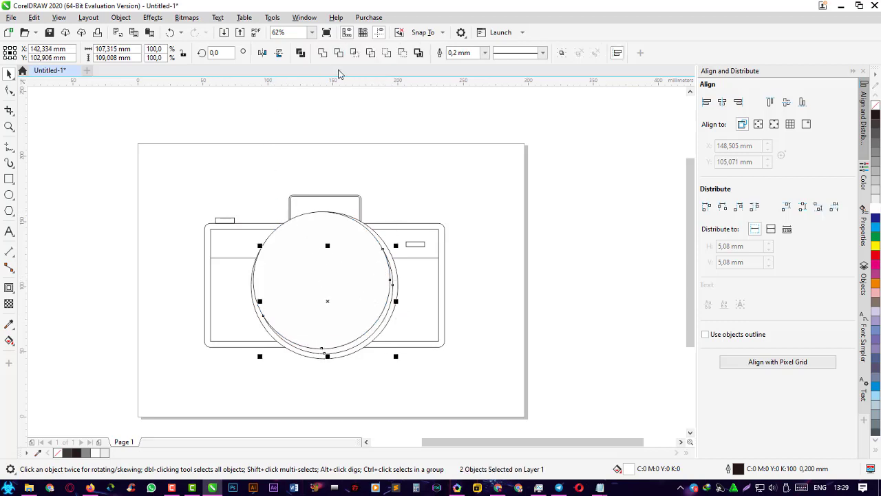
click(515, 246)
click(338, 282)
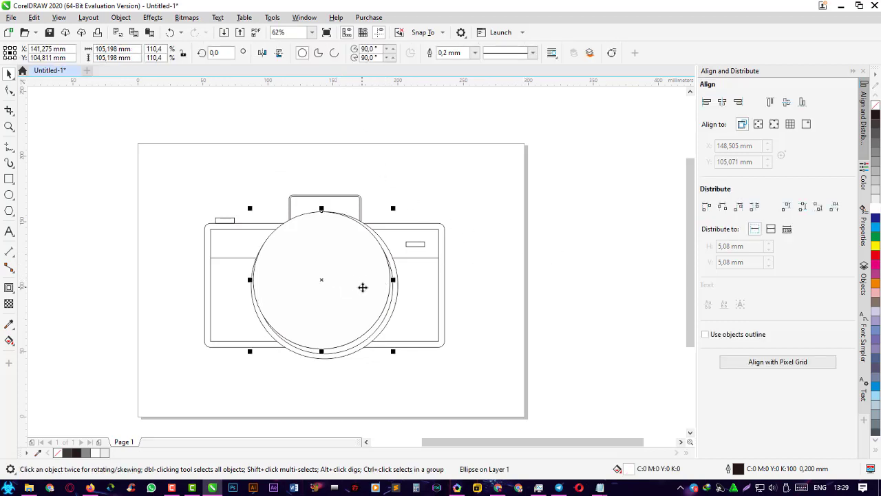
key(Delete)
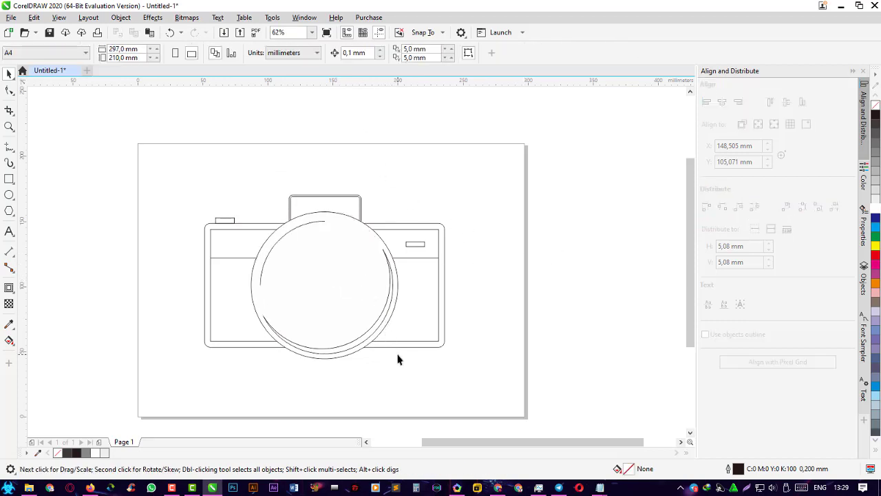
Fill the lens crescent with 60% black and remove its outline
click(368, 337)
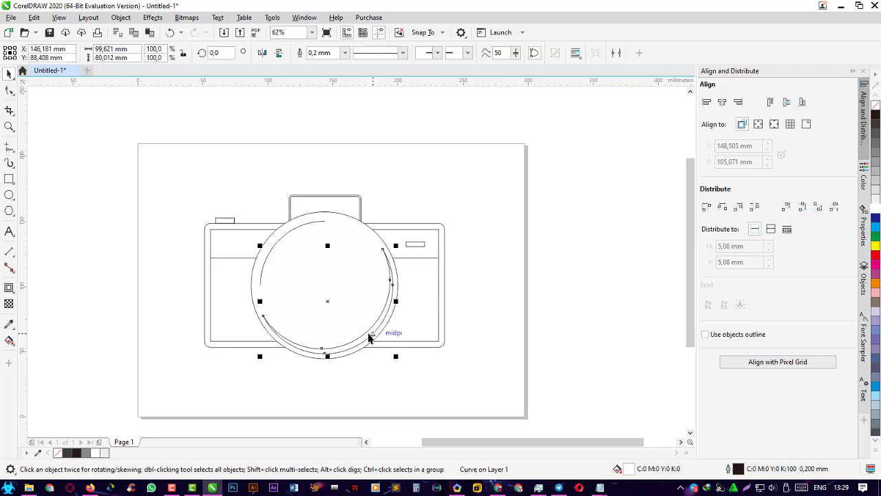
click(513, 327)
click(376, 331)
click(875, 153)
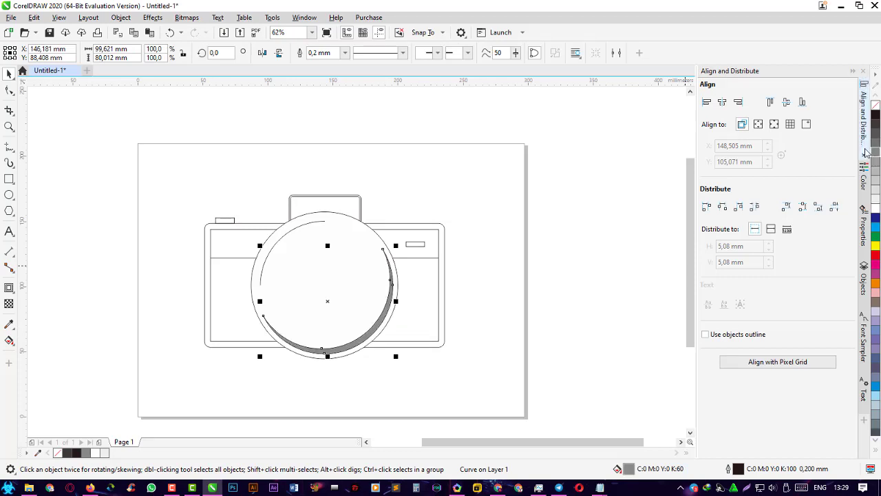
right_click(875, 105)
click(435, 199)
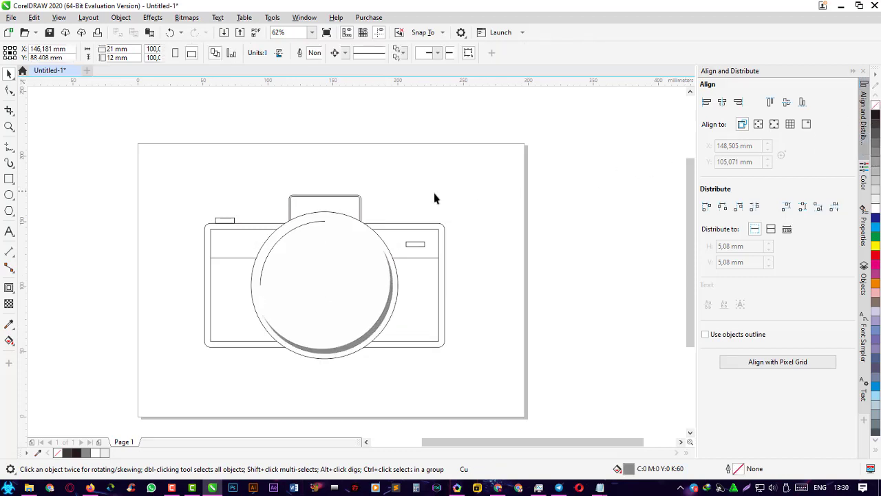
Change the outline colour of the upper-left lens arc to dark grey
click(294, 232)
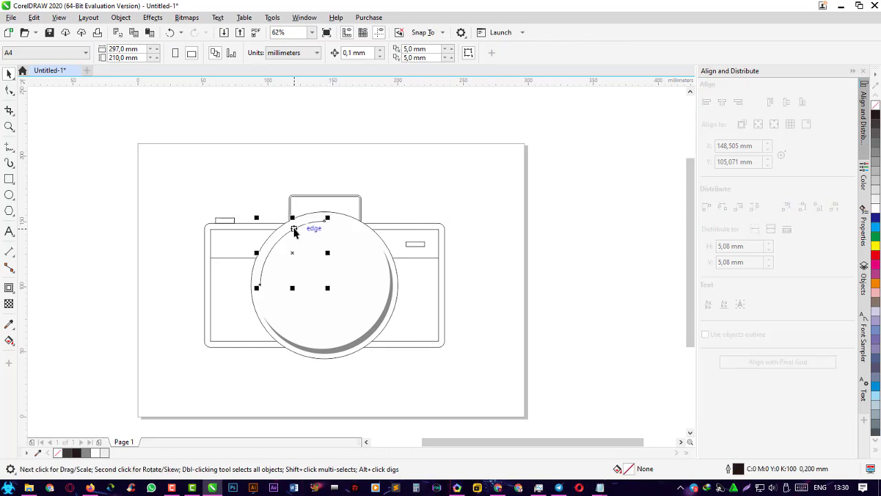
right_click(875, 143)
click(391, 195)
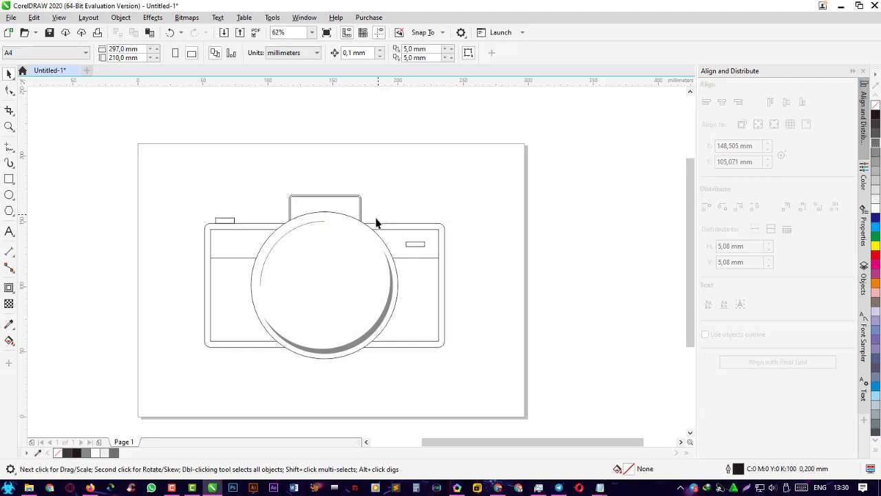
Create a concentric copy of the outer lens circle about 104 mm in diameter and bring the arc and crescent in front of it
click(367, 233)
drag(401, 208, 398, 216)
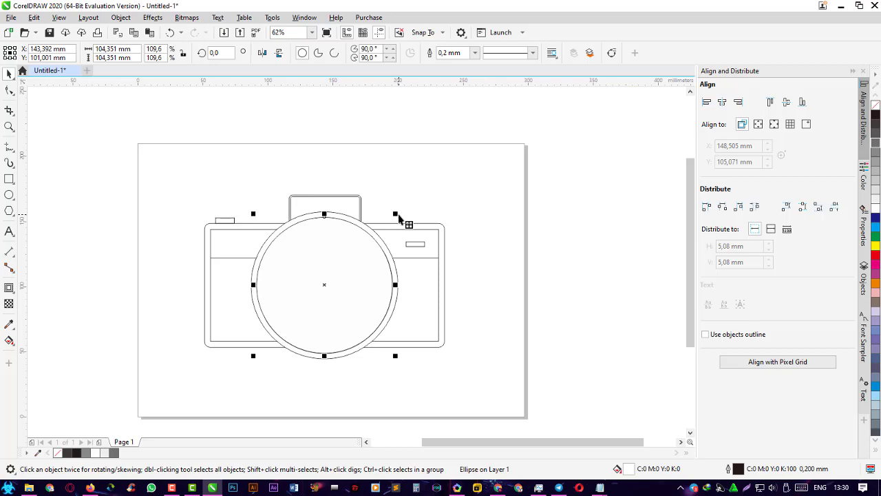
click(571, 199)
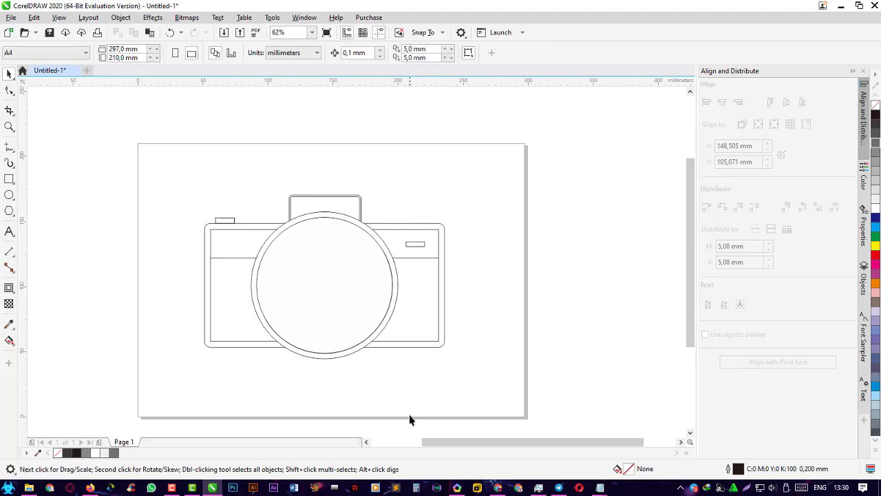
drag(409, 396, 257, 225)
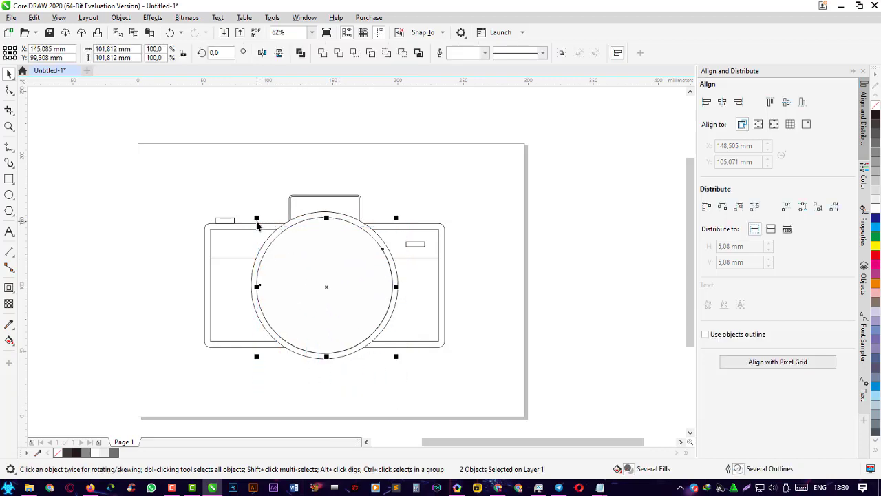
click(593, 243)
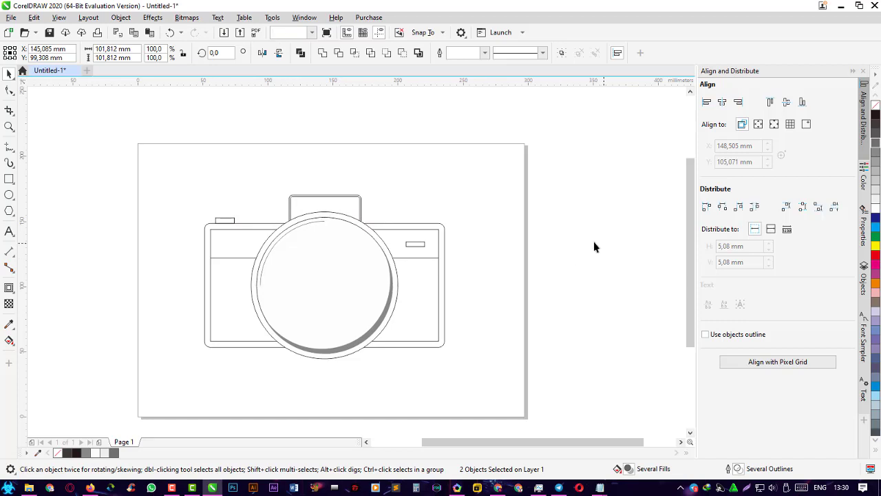
Fill the outer lens circle with 90% black
click(373, 240)
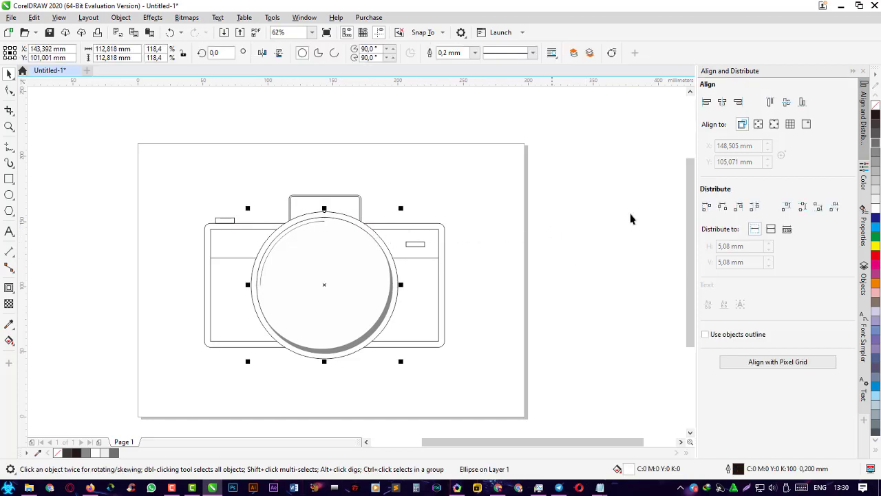
click(876, 127)
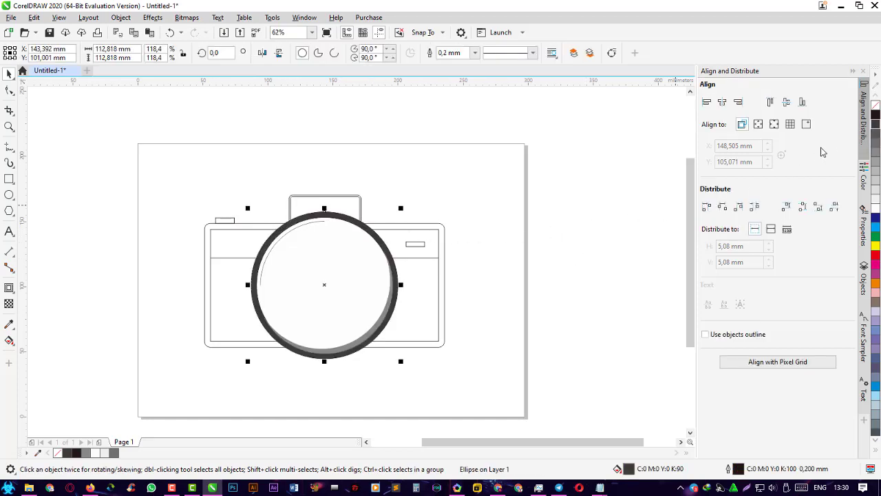
click(616, 260)
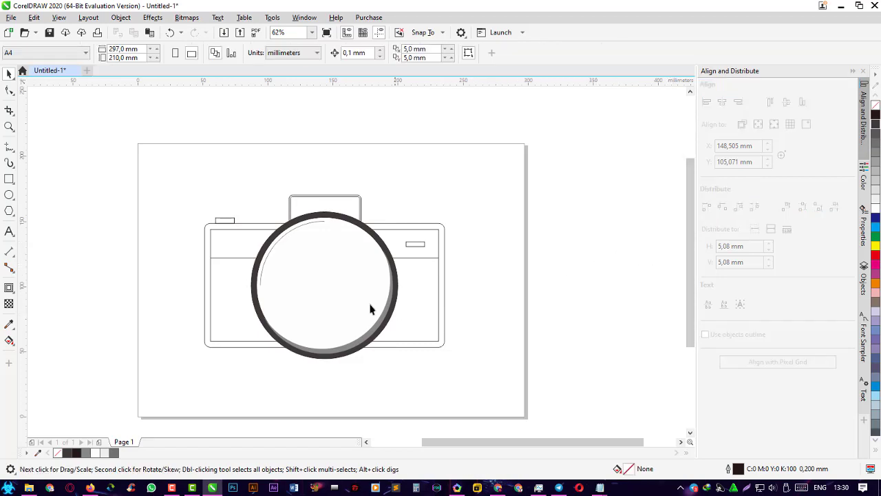
click(364, 338)
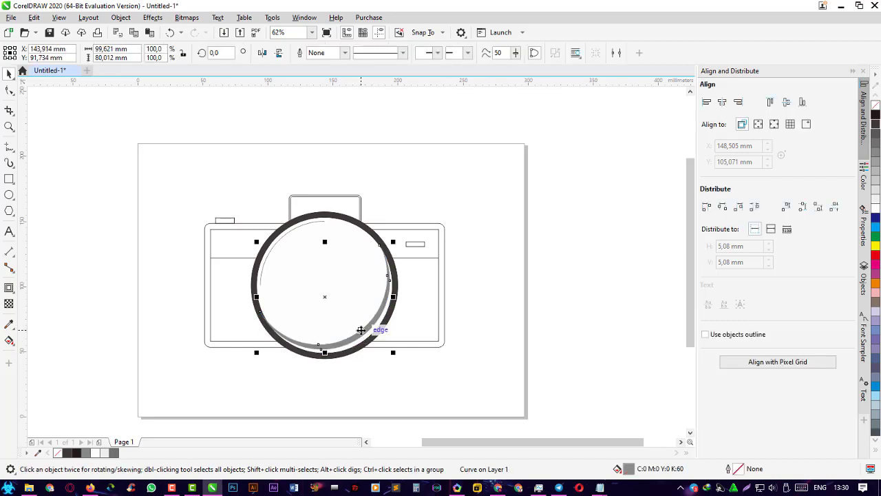
click(569, 331)
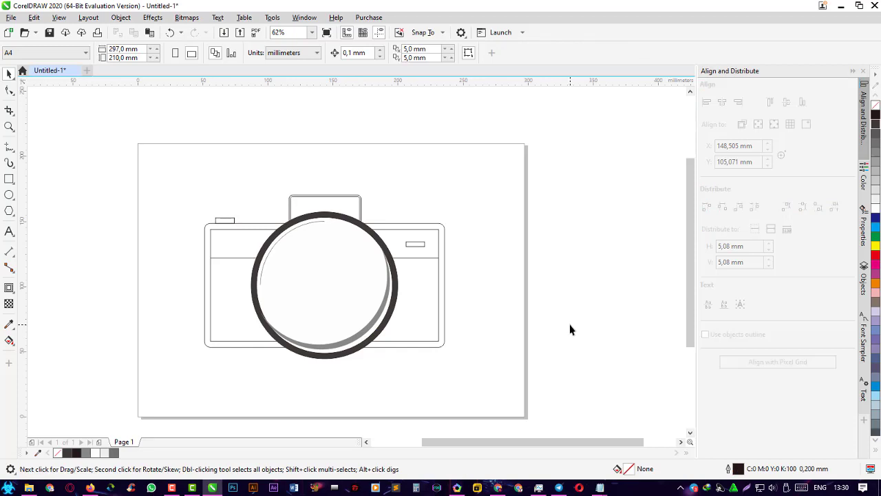
key(ctrl+z)
click(584, 296)
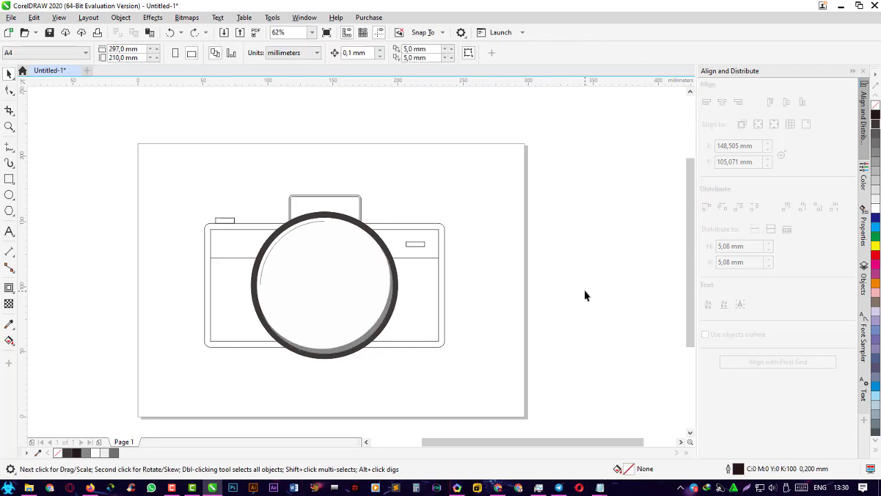
Fill the inner rectangle of the camera body with 50% black
click(438, 285)
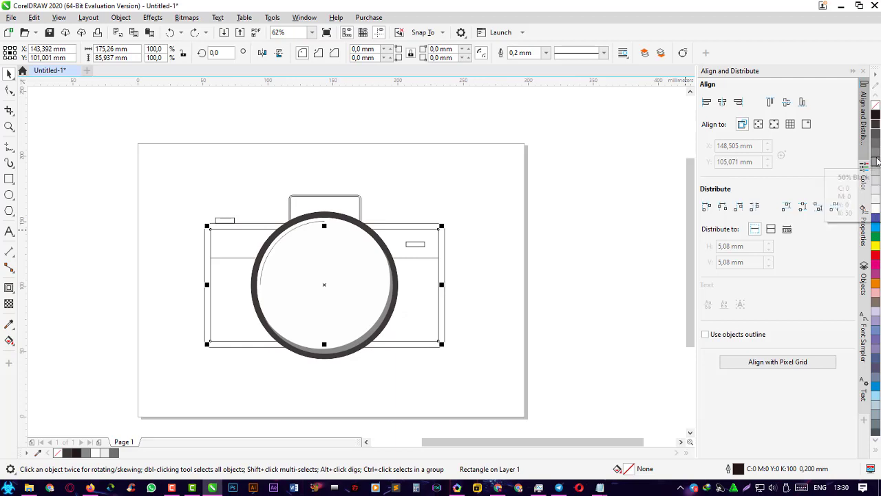
click(876, 160)
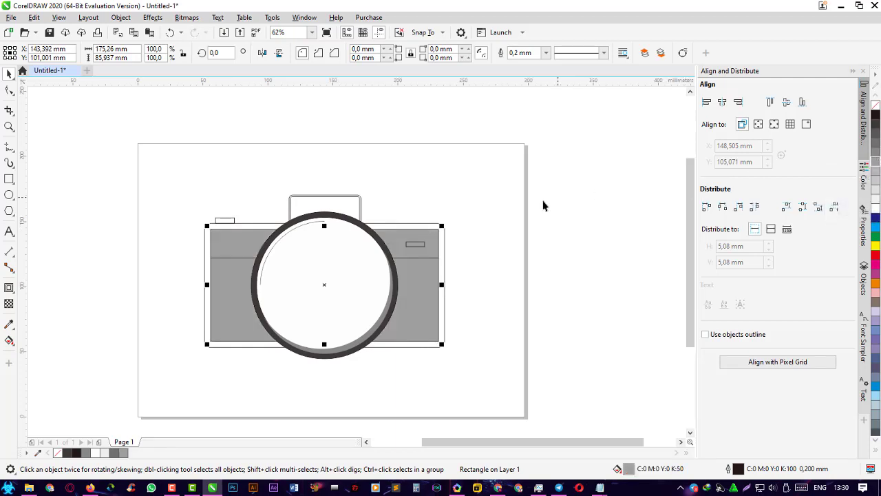
click(399, 227)
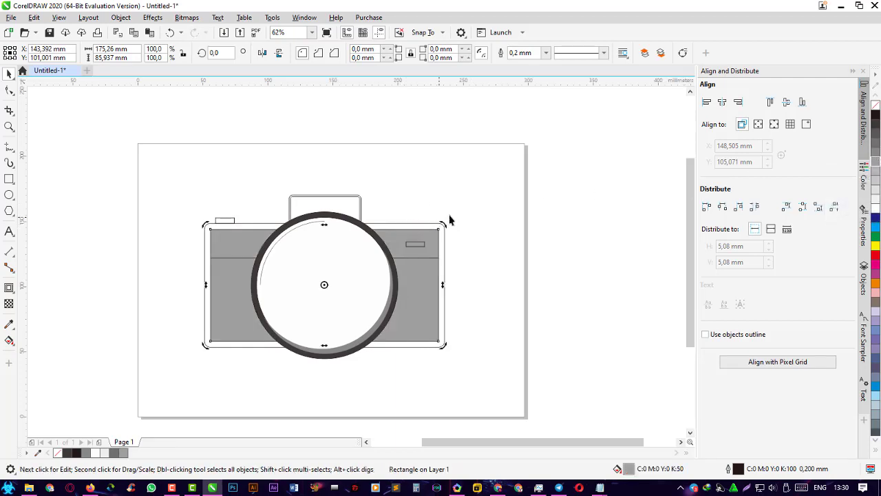
click(878, 130)
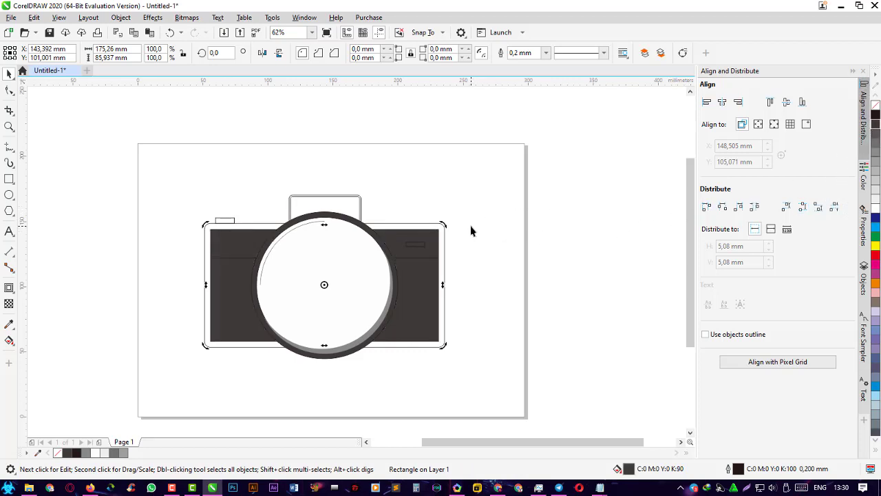
key(ctrl+z)
Fill the outer rounded rectangle of the camera body with 90% black
click(429, 221)
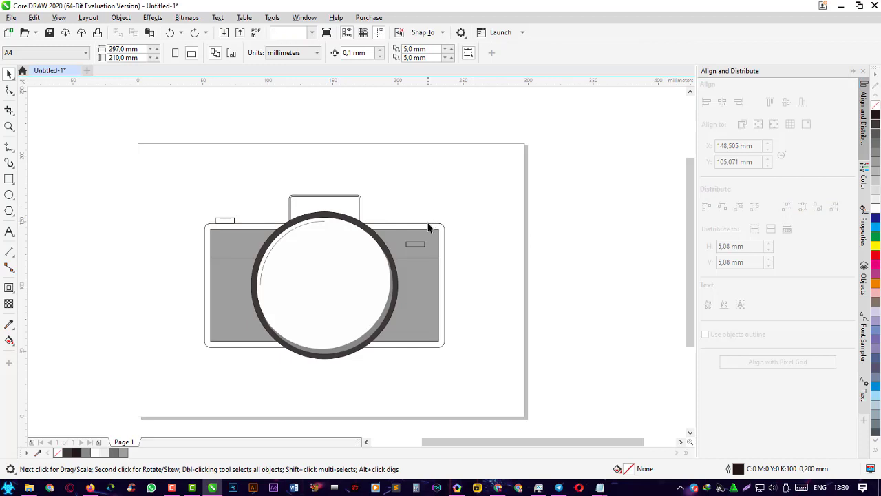
click(429, 227)
right_click(877, 129)
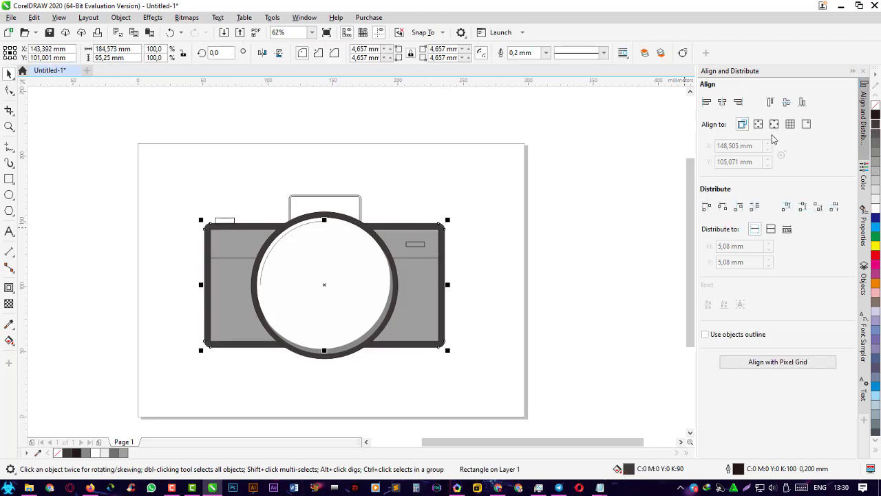
click(363, 202)
click(346, 204)
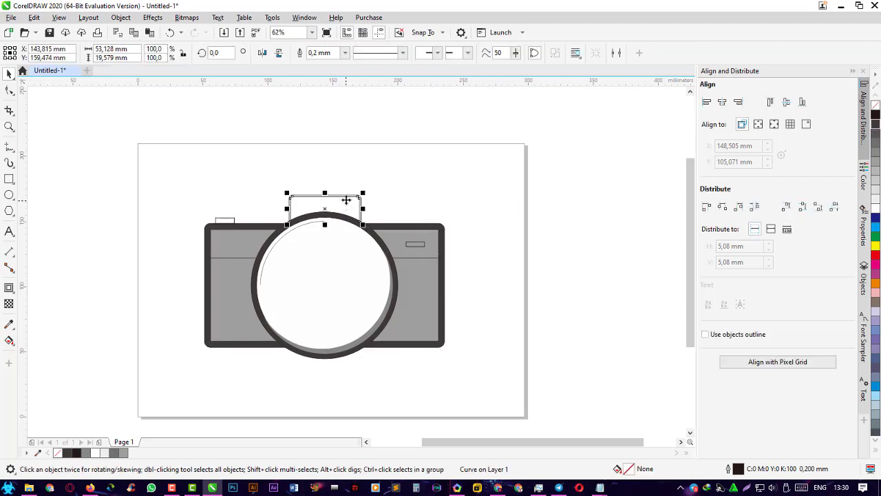
click(401, 191)
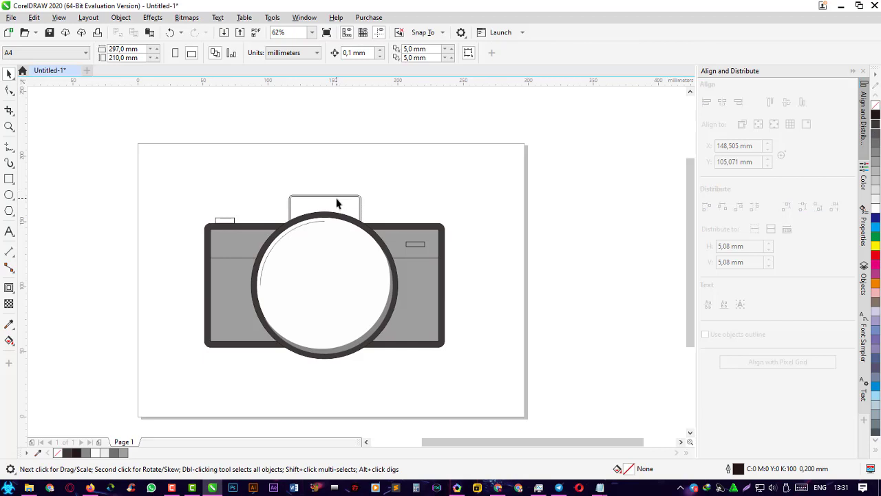